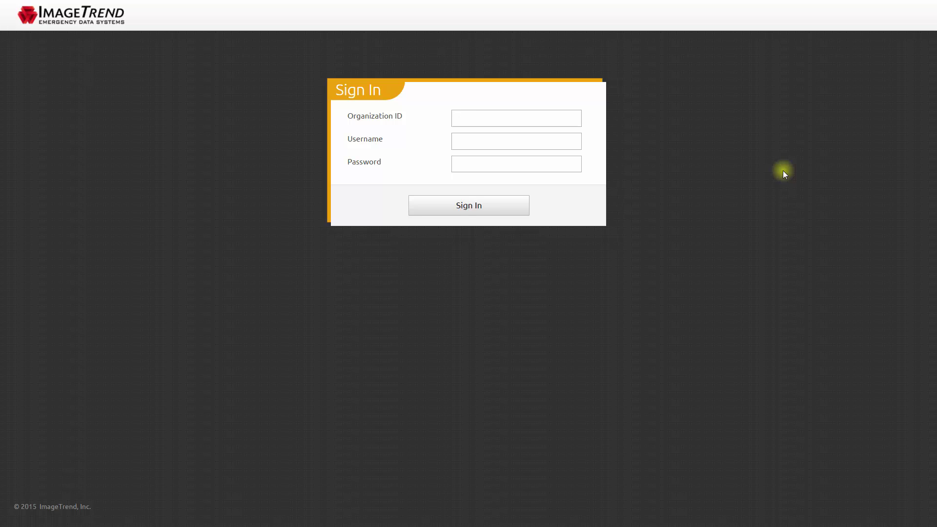
Sign in with organization ID oregon, the username and the account password, and proceed to the announcements page.
type("oregon")
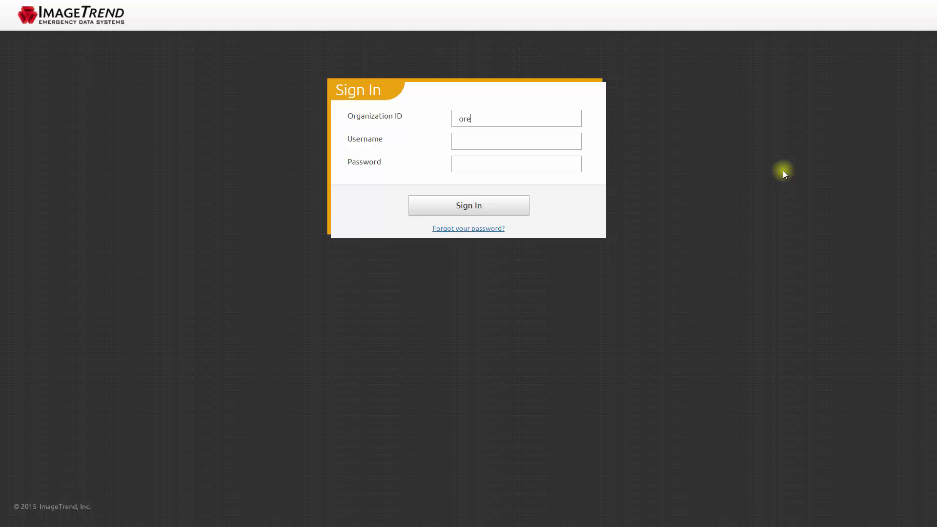
key("Tab")
type("sampleuser")
key("Tab")
type("•••")
left_click(517, 207)
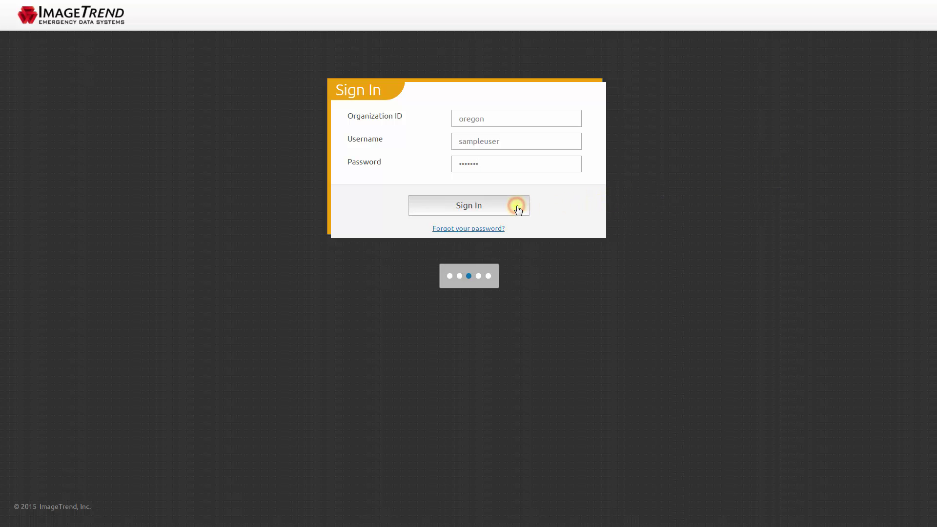
left_click(457, 137)
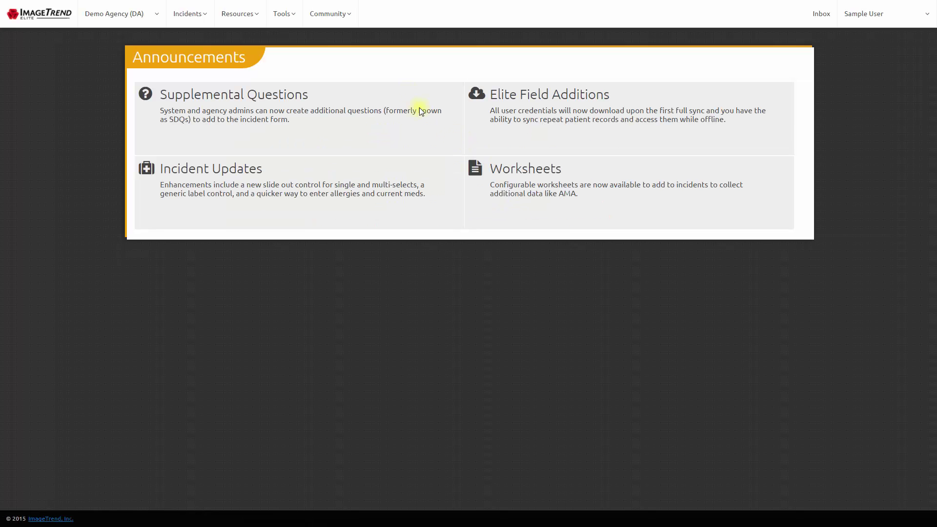
Open Report Writer and start a new analytical tabular report on the EMS Incidents data set.
left_click(287, 18)
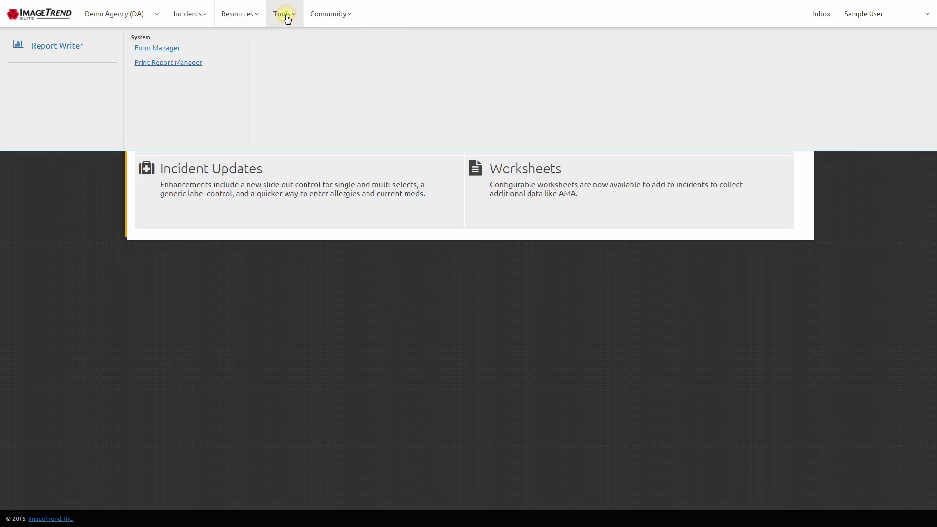
left_click(67, 46)
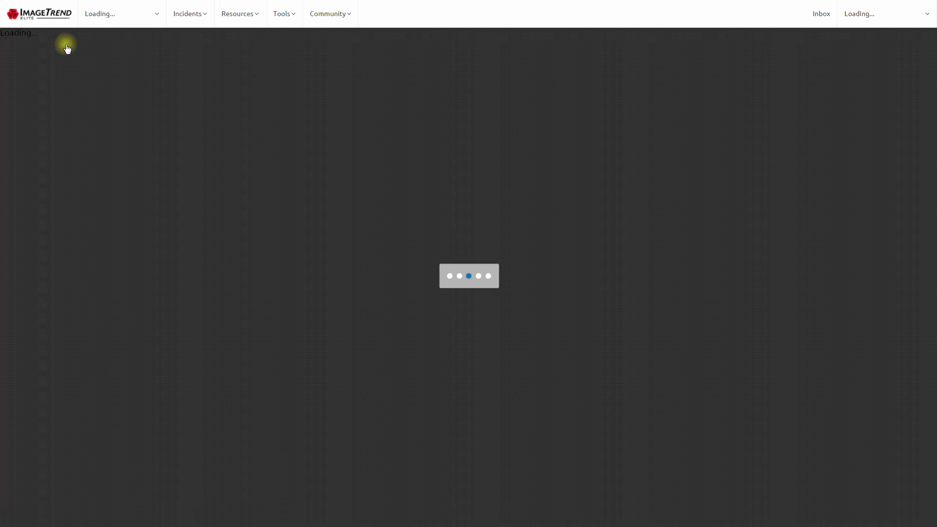
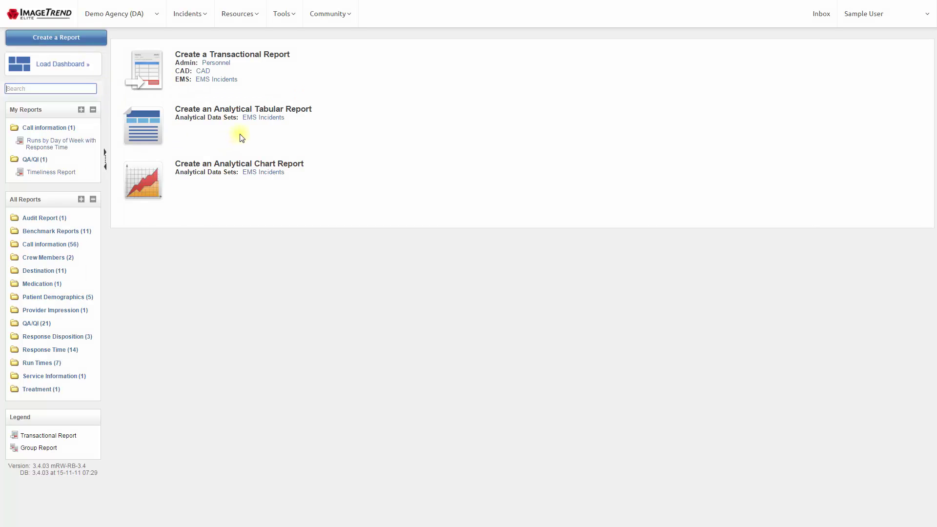
left_click(274, 119)
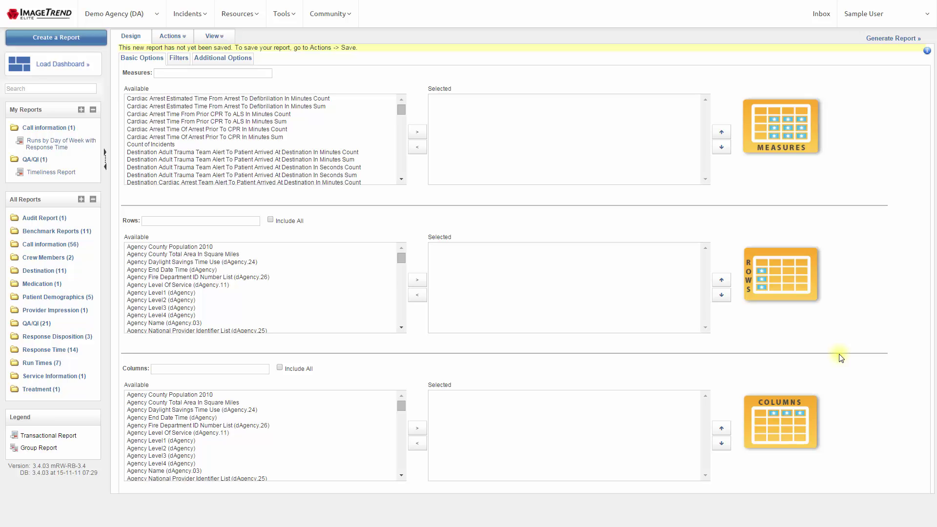
Find measures matching "count" and add Count of Incidents as the report's measure.
left_click(231, 73)
type("count")
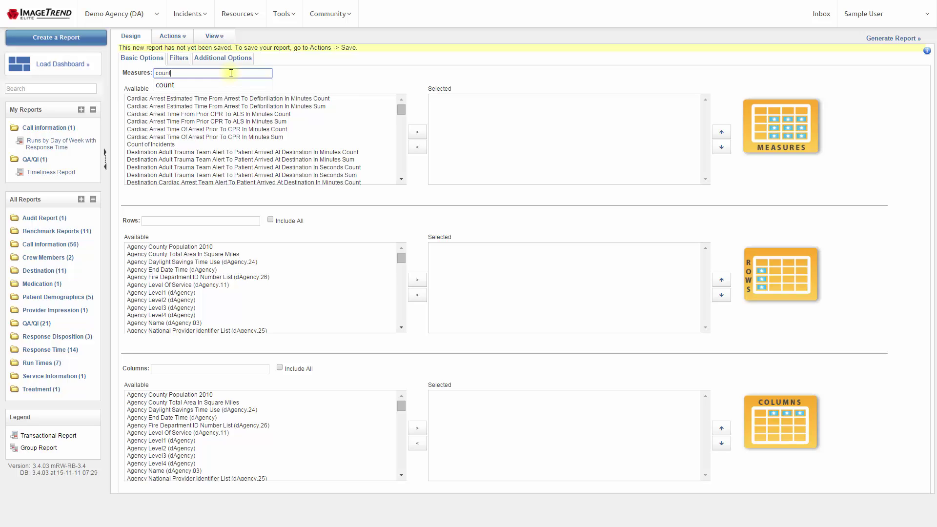
left_click(166, 122)
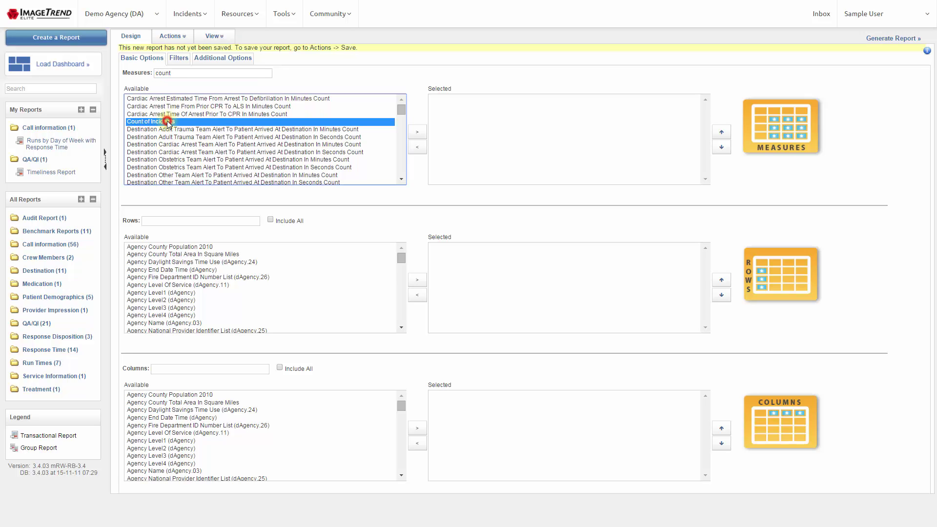
left_click(420, 132)
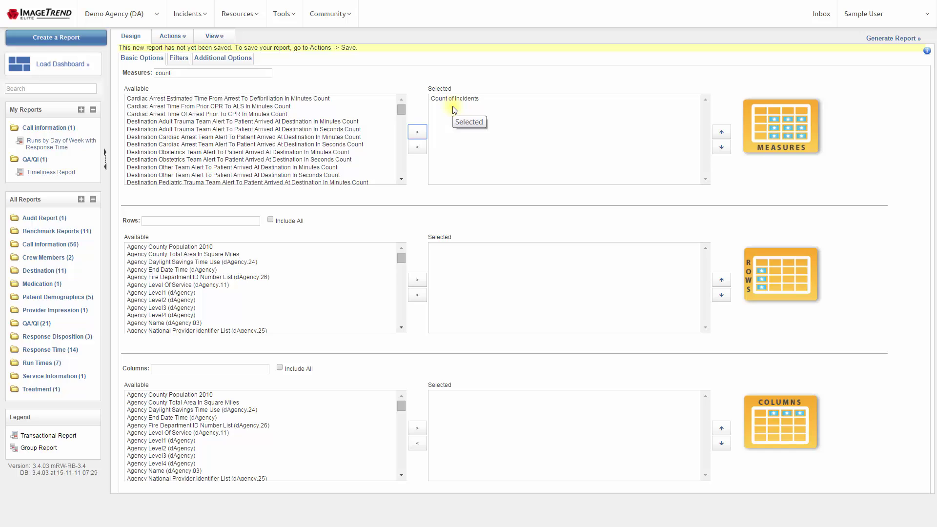
Add Incident Day Of Week Number And Name as the report's row field and generate the report.
left_click(224, 221)
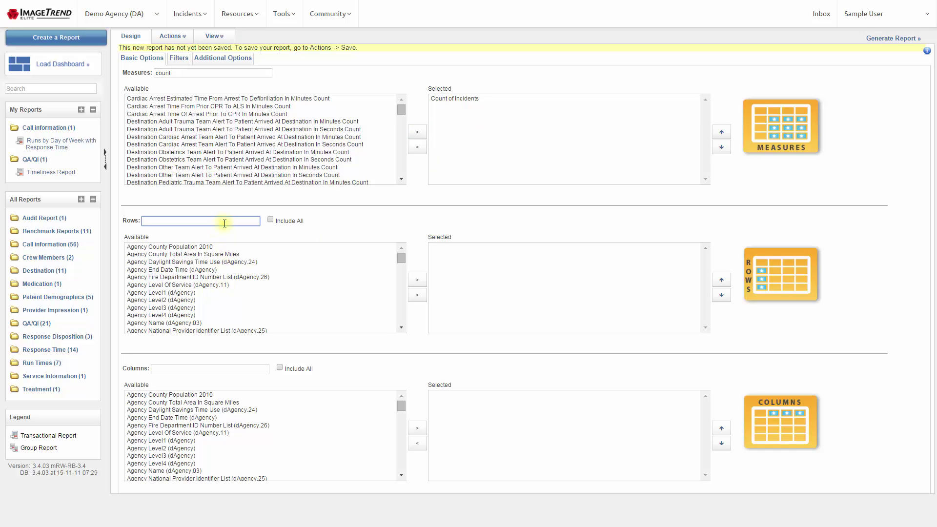
type("day of week")
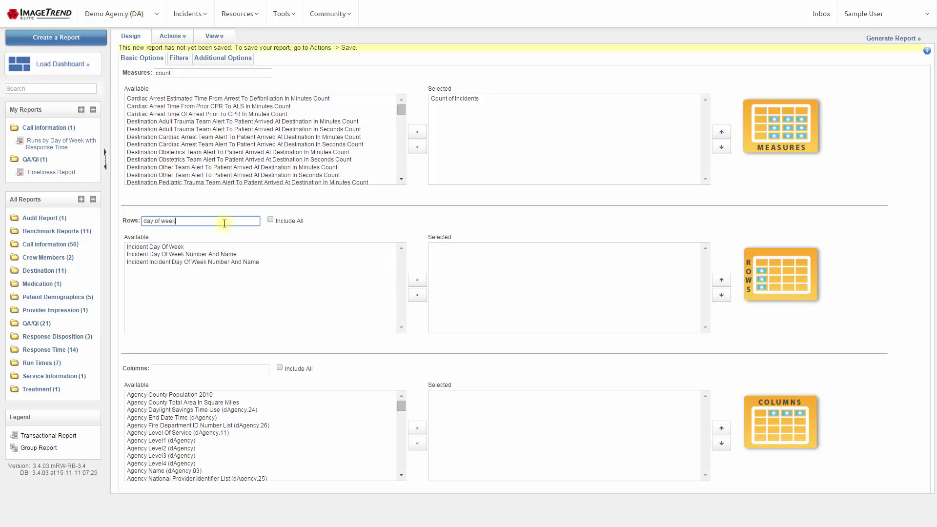
left_click(227, 254)
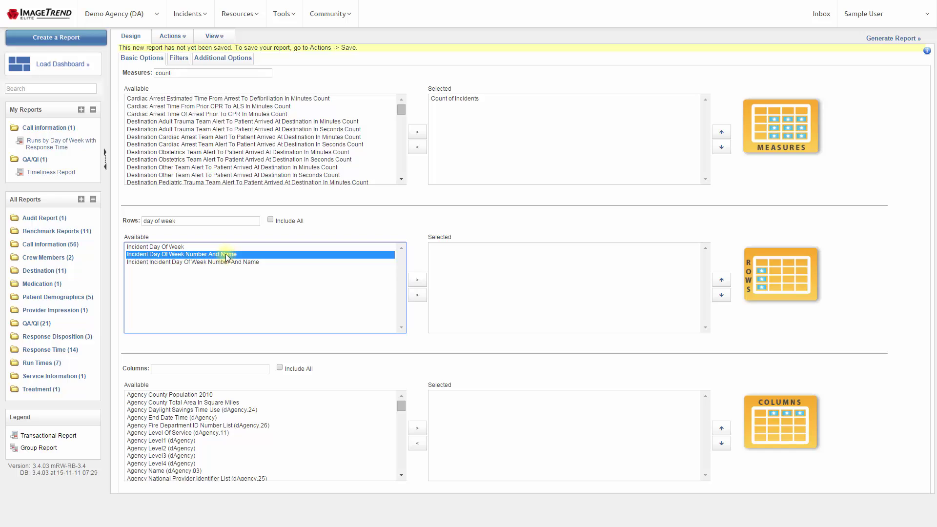
left_click(414, 282)
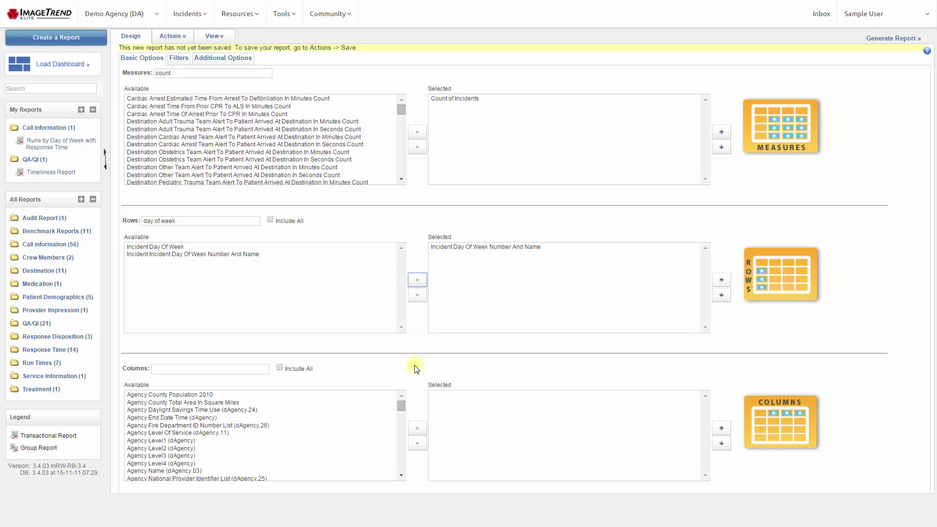
left_click(884, 39)
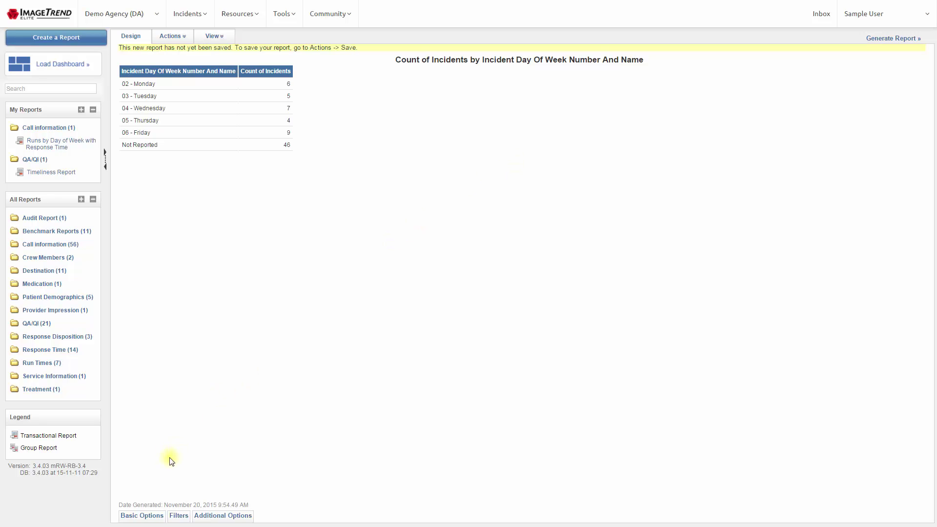
Add Disposition Incident Patient Disposition (eDisposition.12) as the tabular report's column field and generate the report again.
left_click(148, 518)
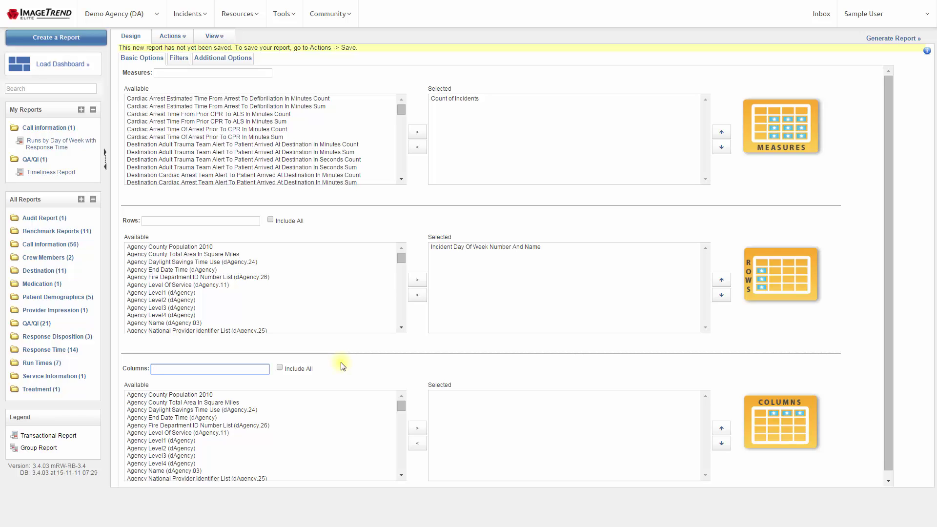
type("disposition")
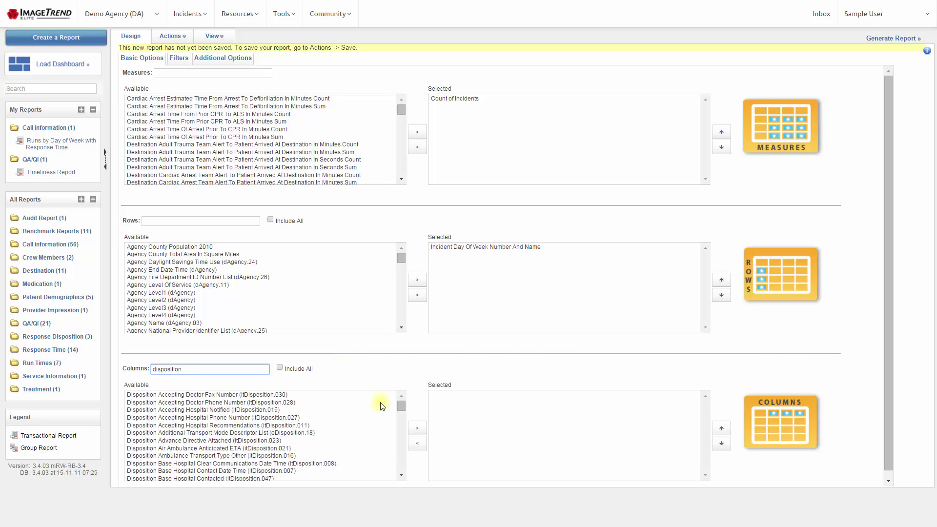
left_click(404, 403)
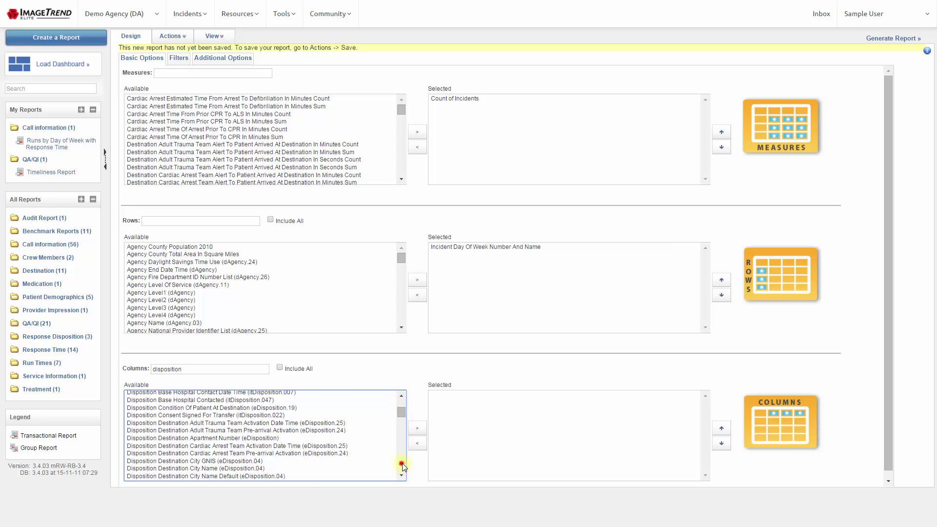
left_click(402, 464)
left_click(403, 464)
left_click(403, 464)
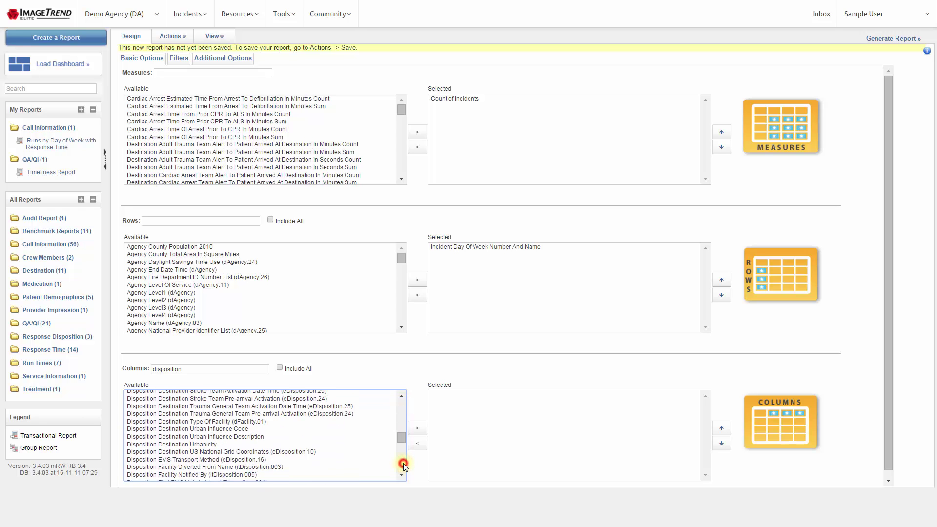
left_click(403, 463)
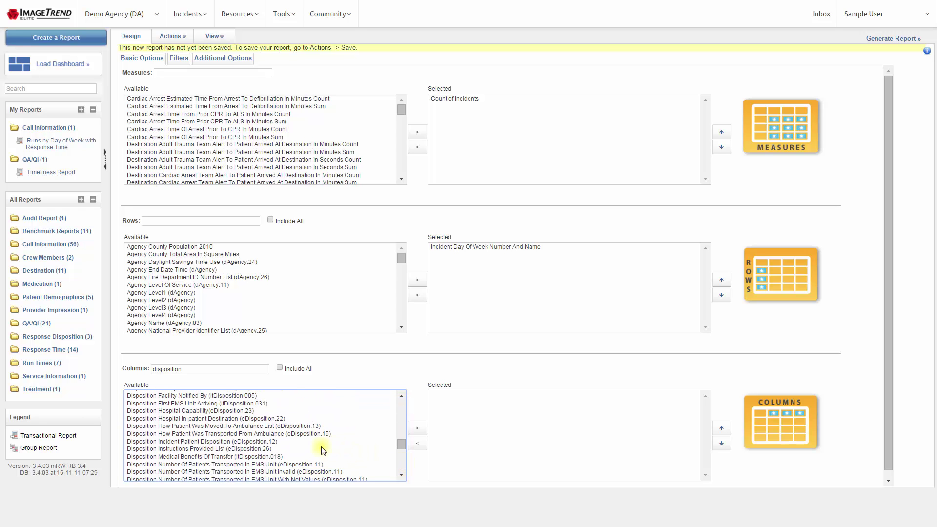
left_click(248, 442)
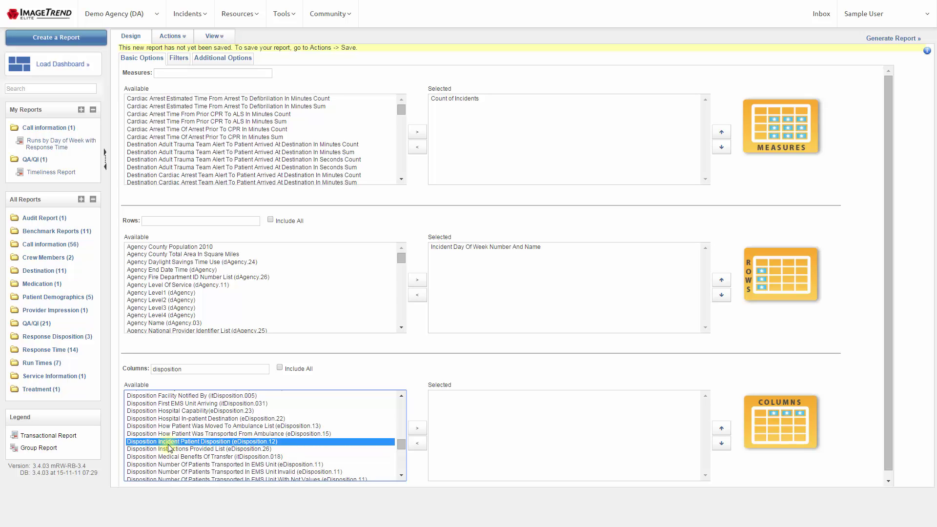
left_click(417, 429)
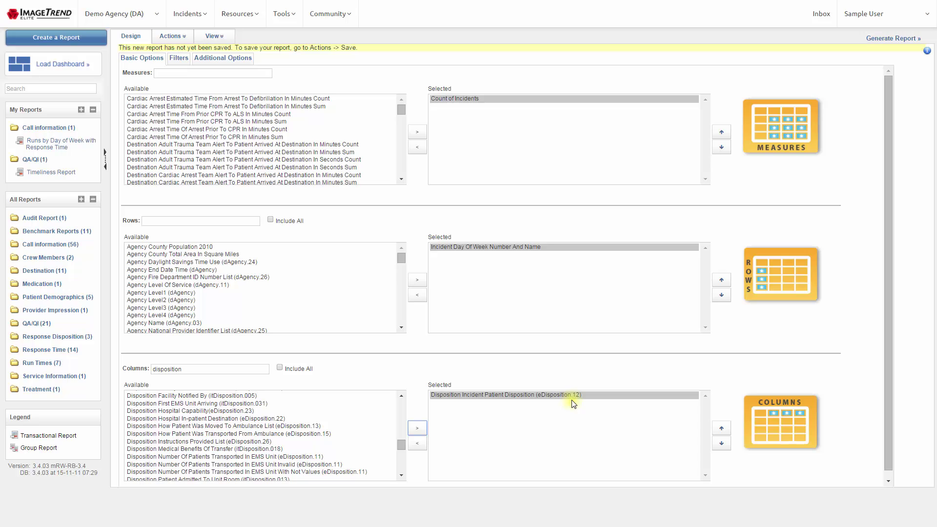
left_click(870, 39)
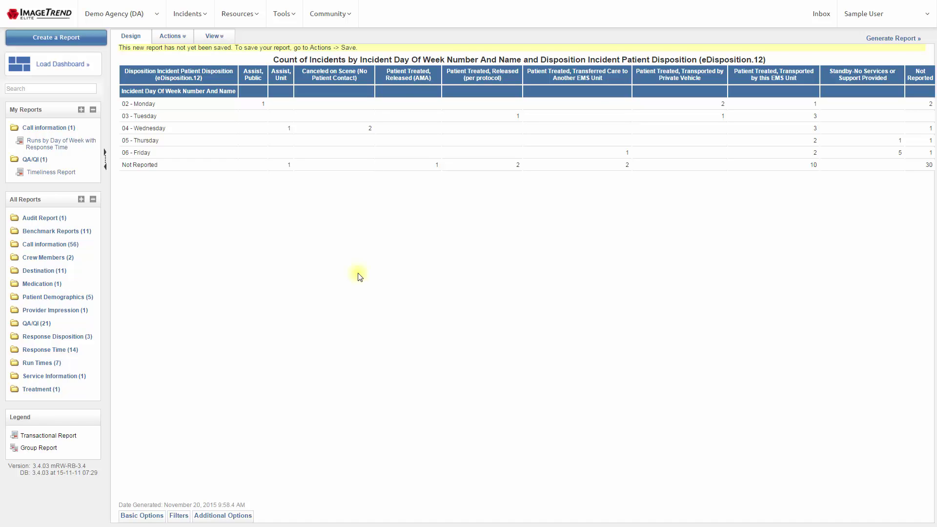
Leave the unsaved tabular report and start a new analytical chart report on the EMS Incidents data set.
left_click(83, 41)
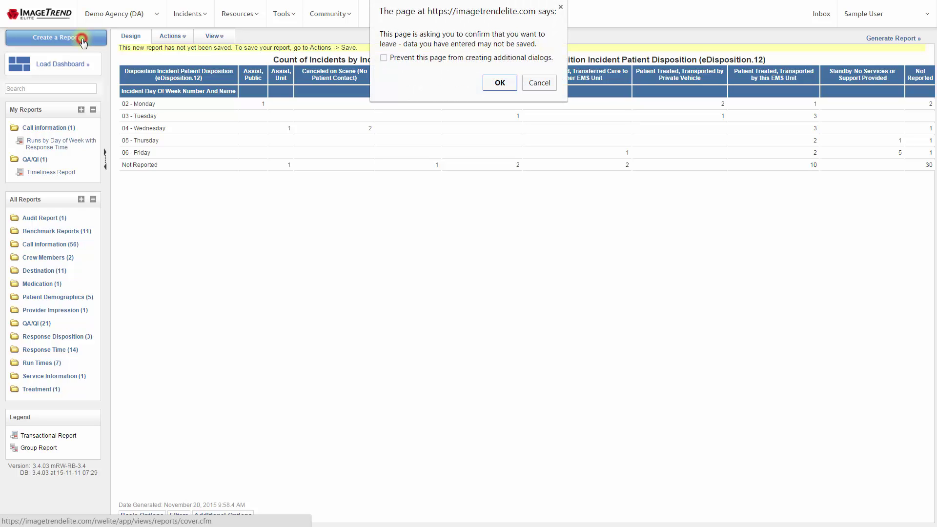
left_click(492, 82)
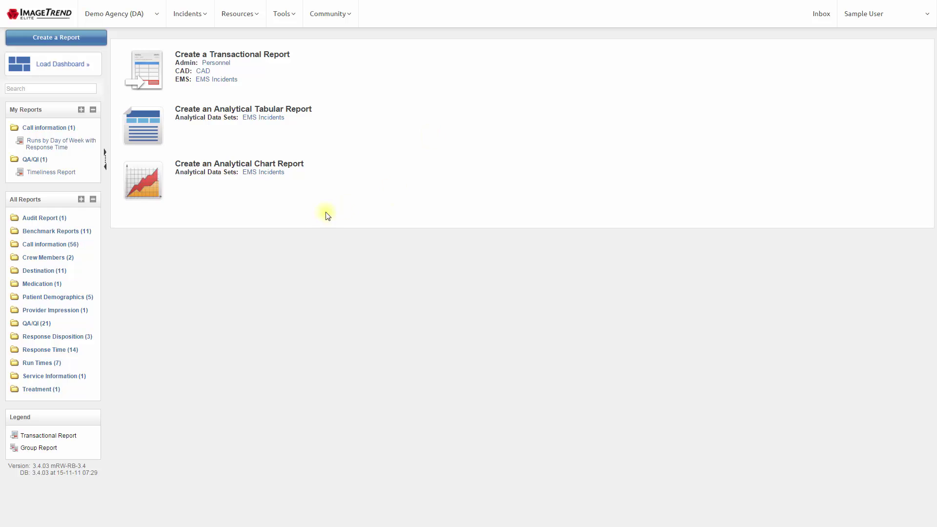
left_click(267, 175)
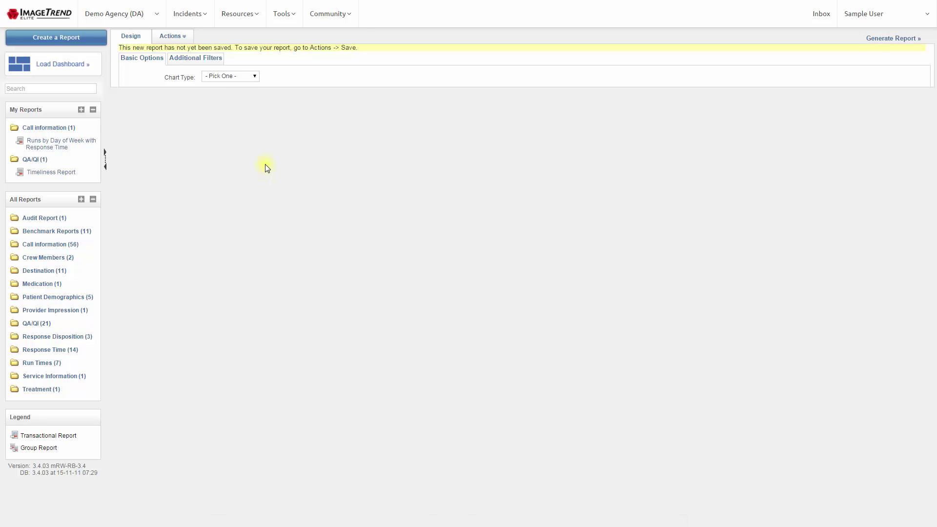
Set the chart type to Column and the Y-axis measure to Count of Incidents.
left_click(252, 78)
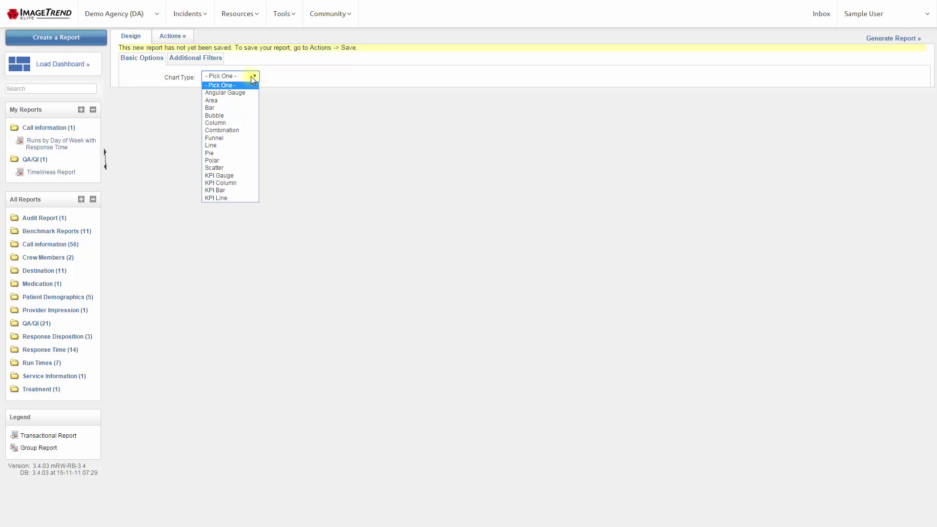
left_click(245, 122)
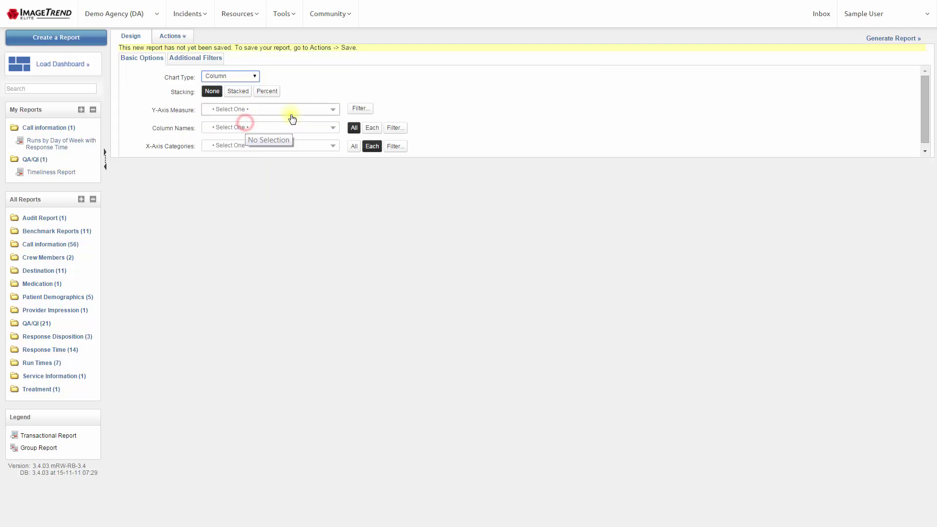
left_click(328, 111)
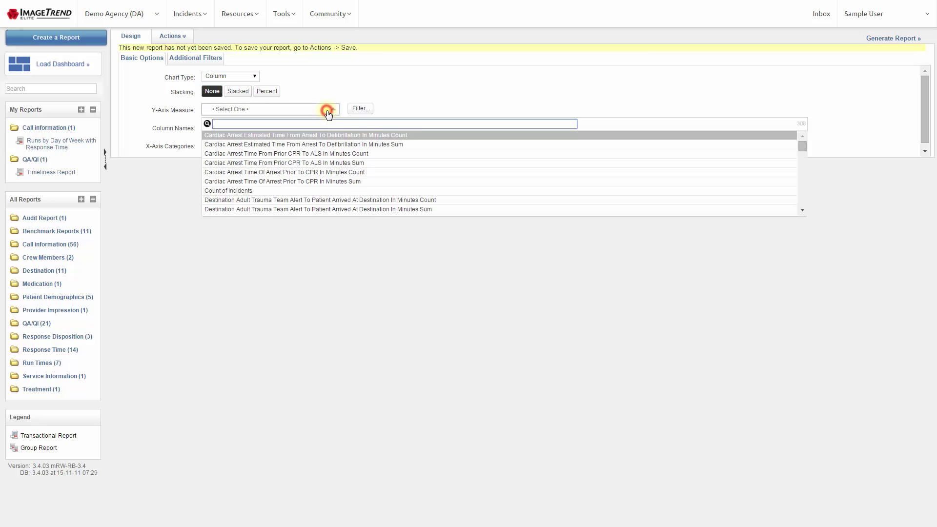
left_click(313, 191)
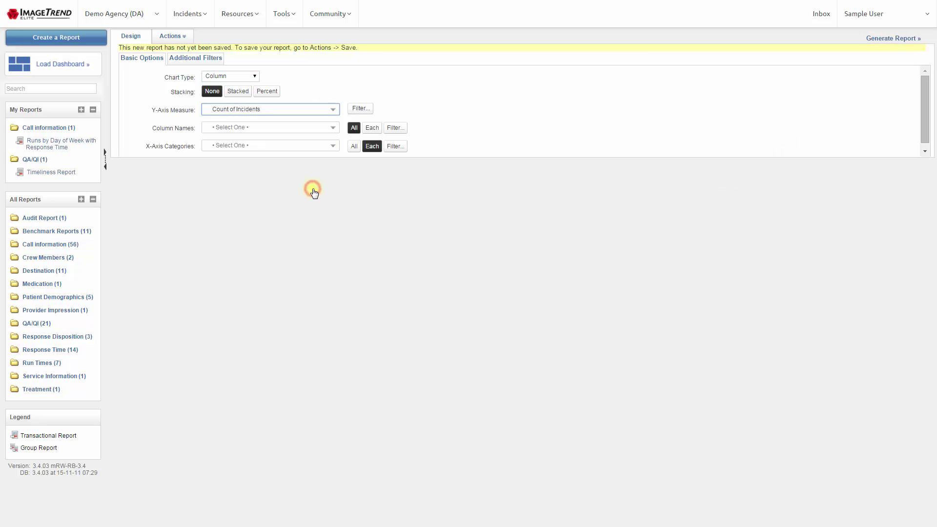
Set the chart's column names to Agency Name (dAgency.03).
left_click(332, 129)
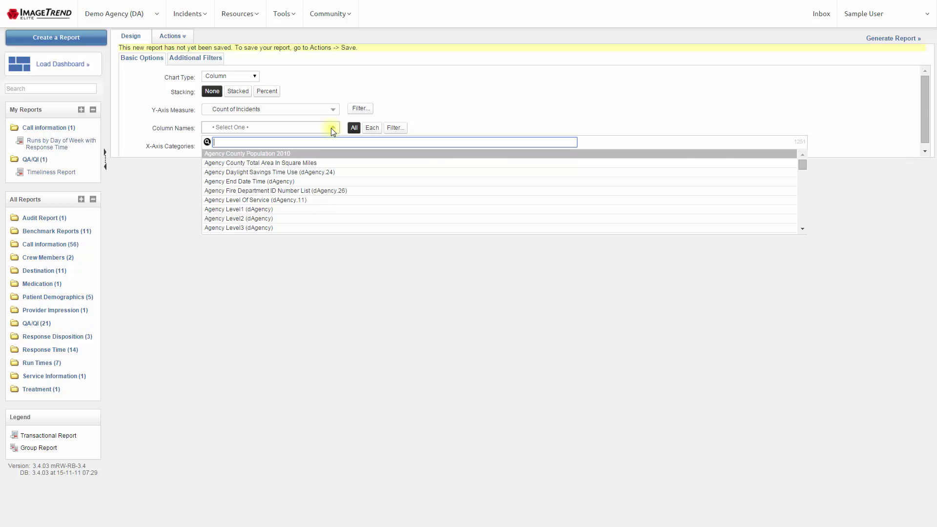
left_click(802, 188)
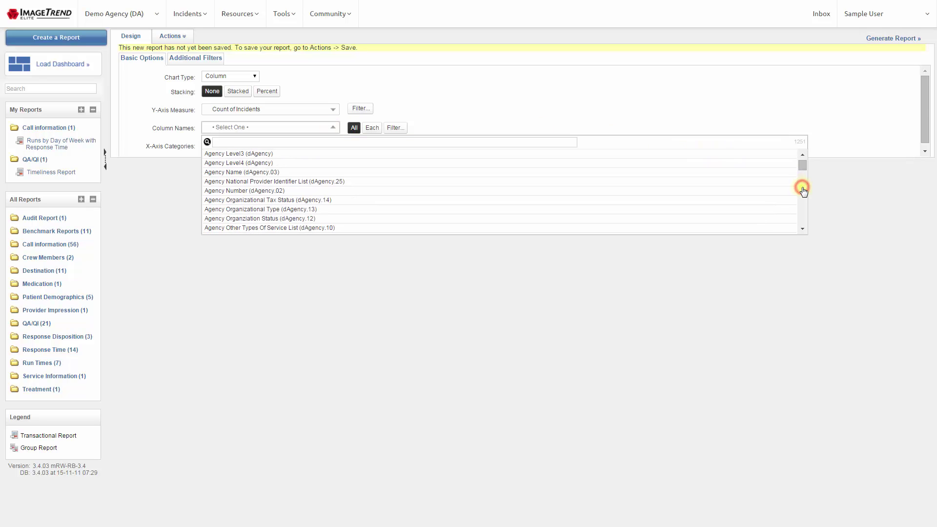
left_click(390, 173)
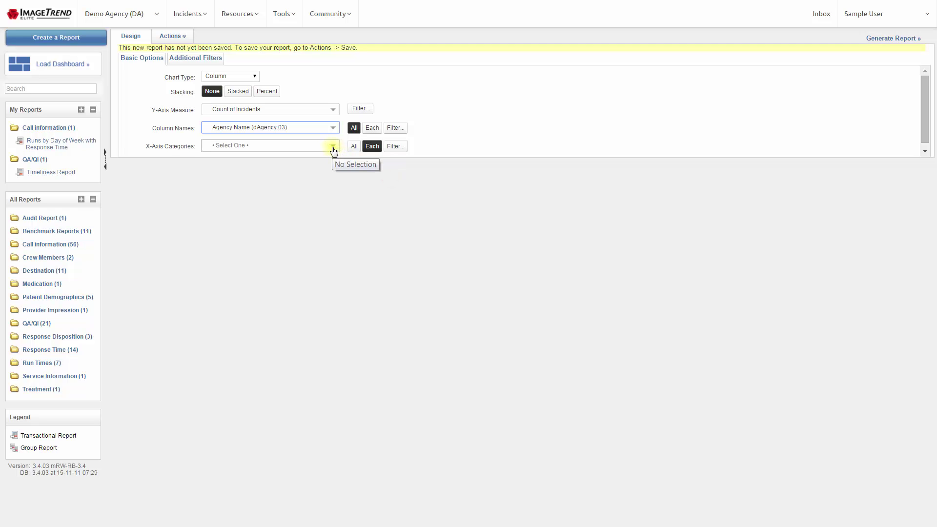
Set the X-axis categories to Incident Day Of Week Number And Name and generate the chart report.
left_click(333, 149)
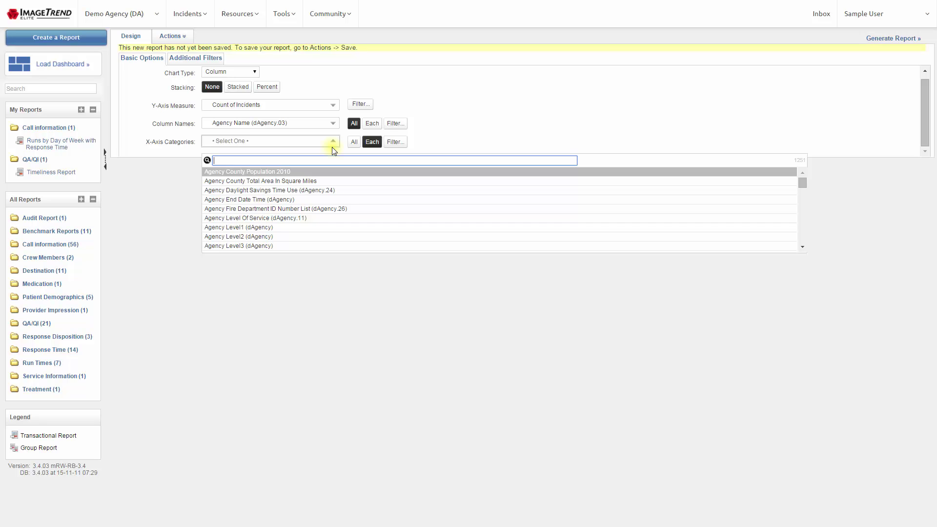
type("day of week")
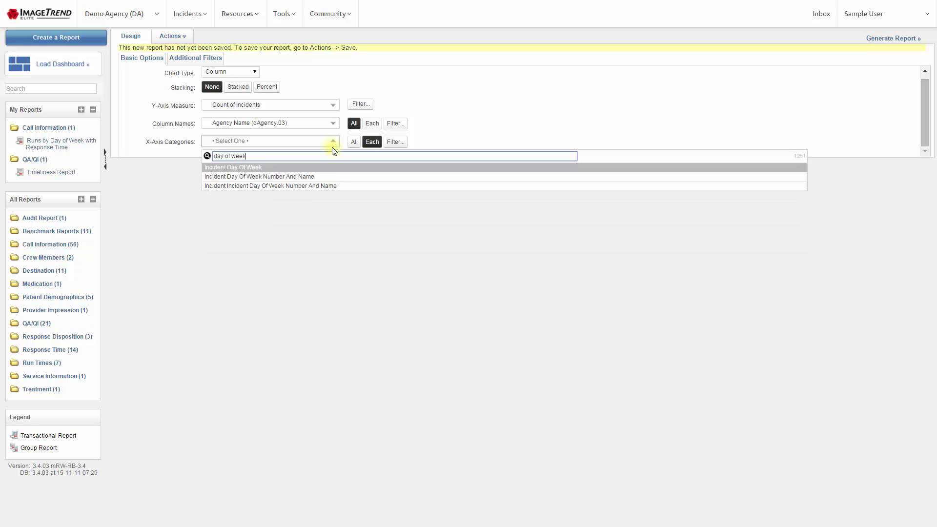
left_click(300, 177)
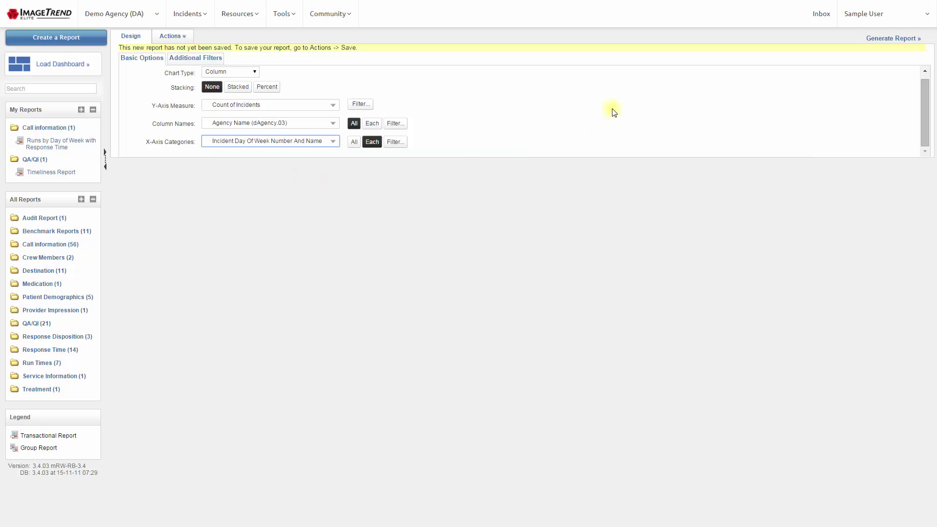
left_click(881, 43)
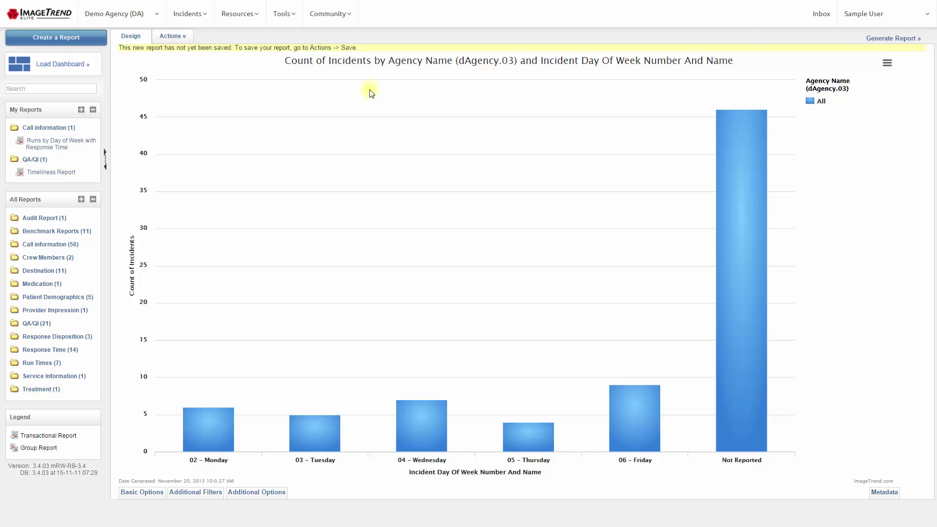
Open the list of actions available for the unsaved chart report.
left_click(176, 37)
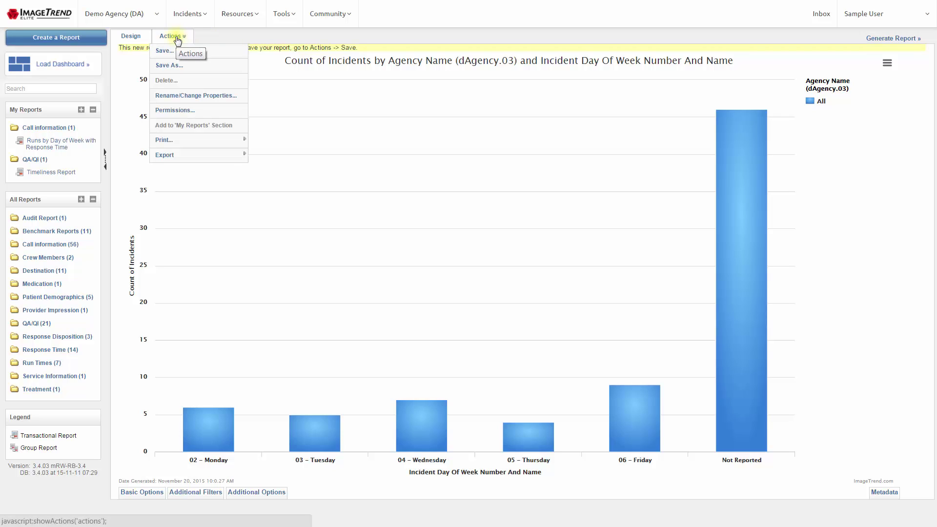